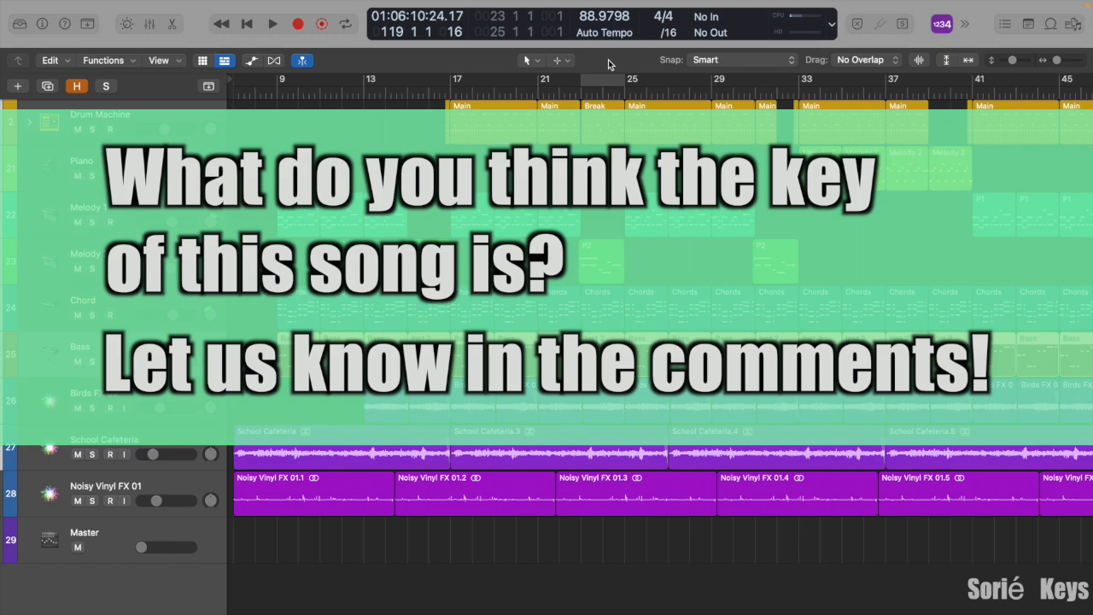
- Solo the Drum Machine track and open its Main pattern at bar 17 in the Step Sequencer
click(168, 123)
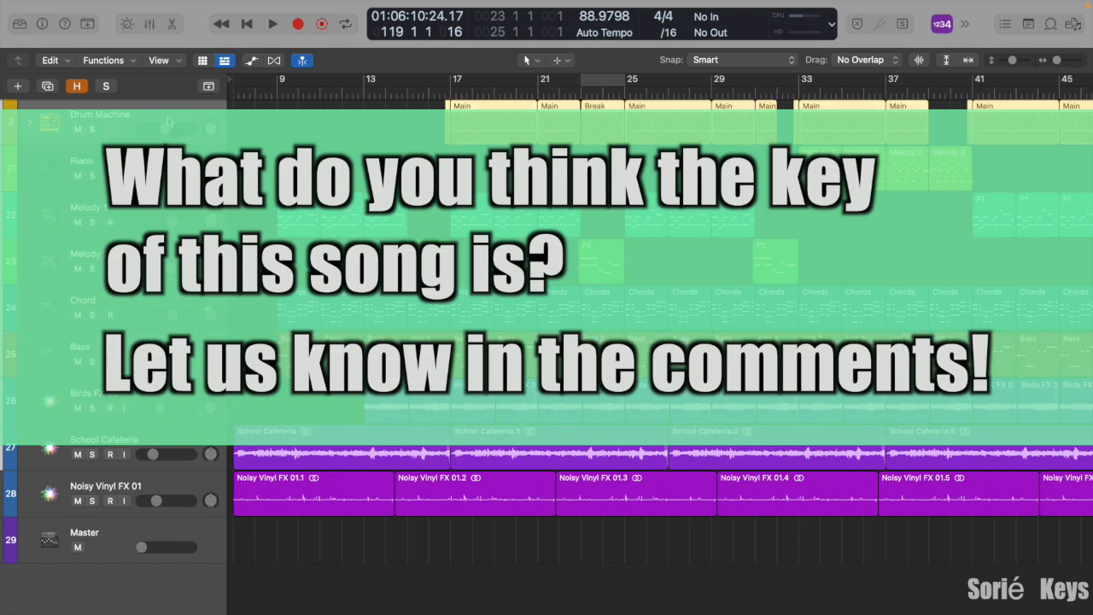
click(92, 129)
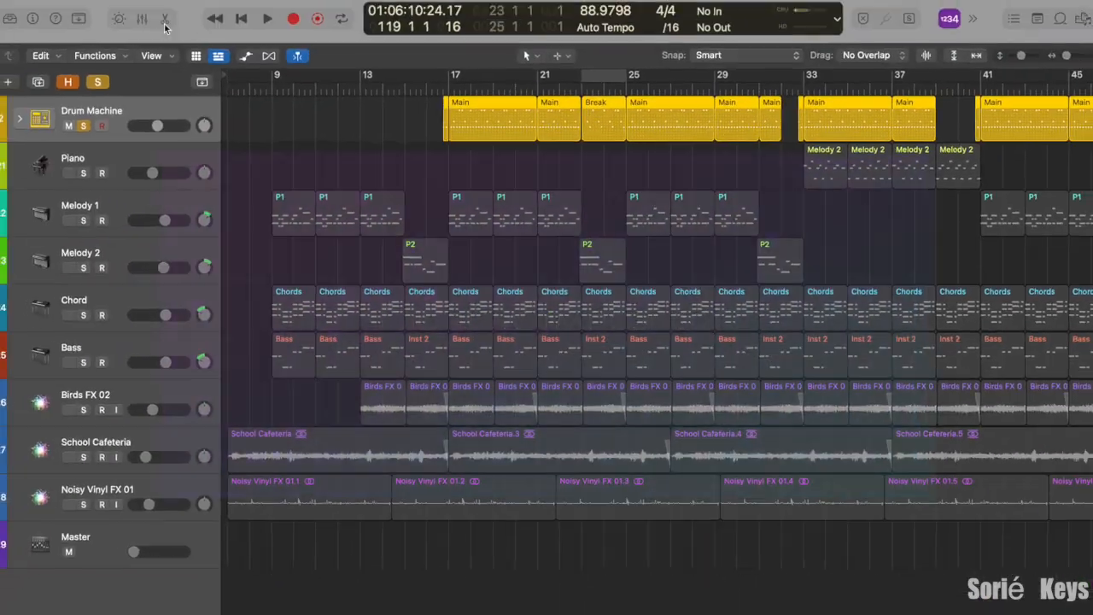
click(171, 26)
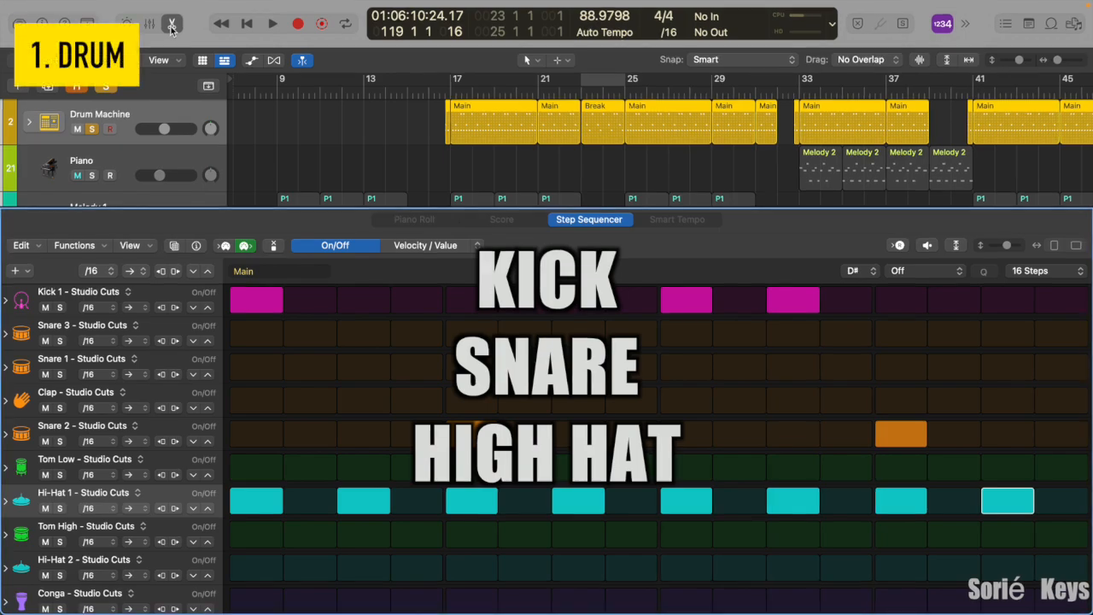
click(491, 113)
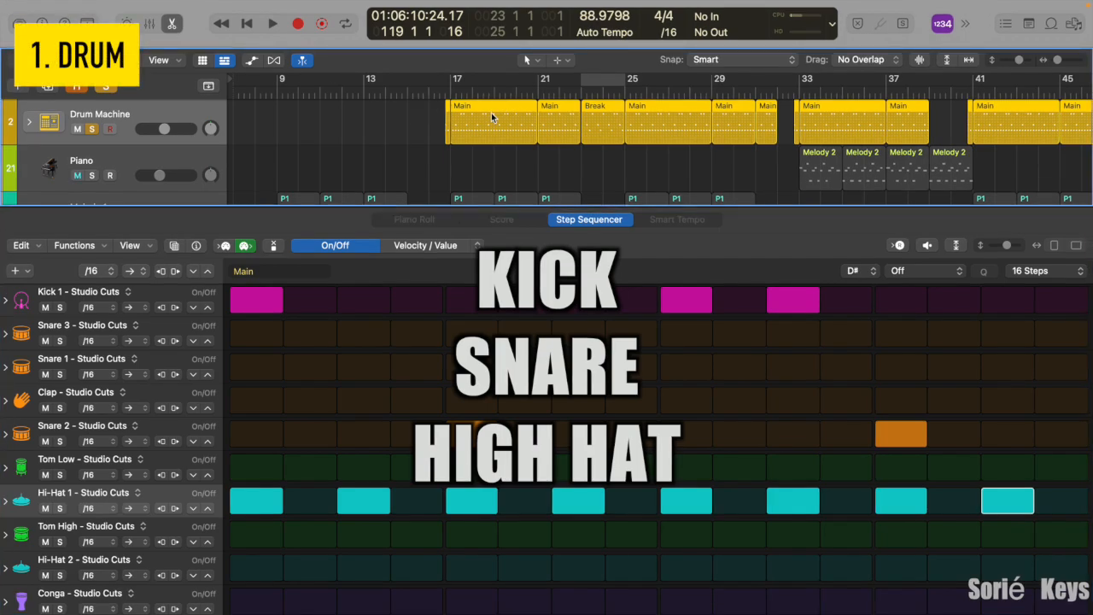
- Play the soloed drum pattern from bar 17 and stop playback
click(470, 94)
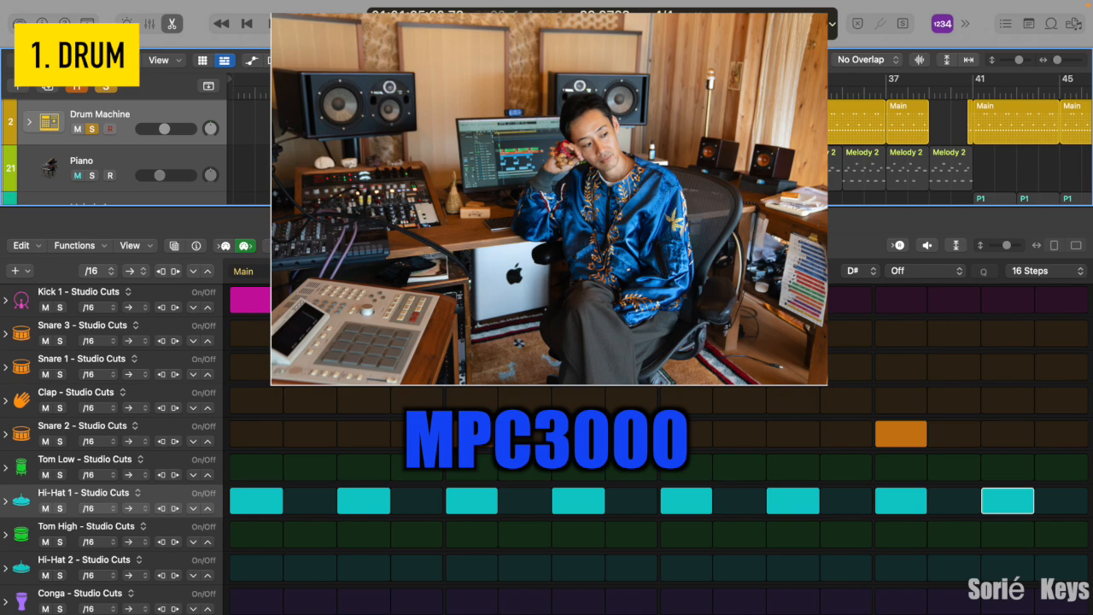
key(space)
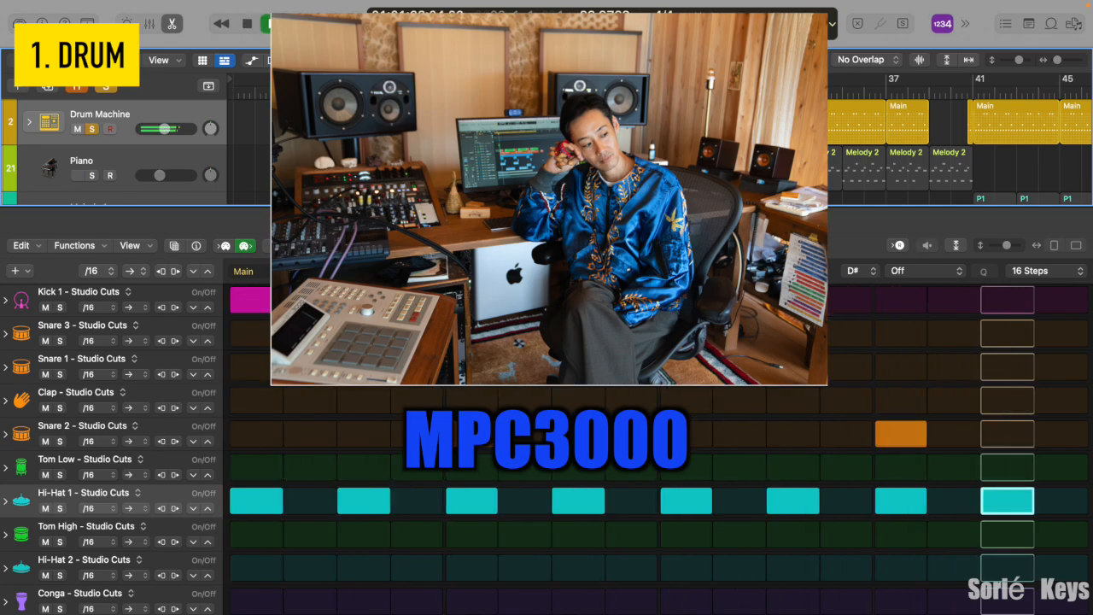
key(space)
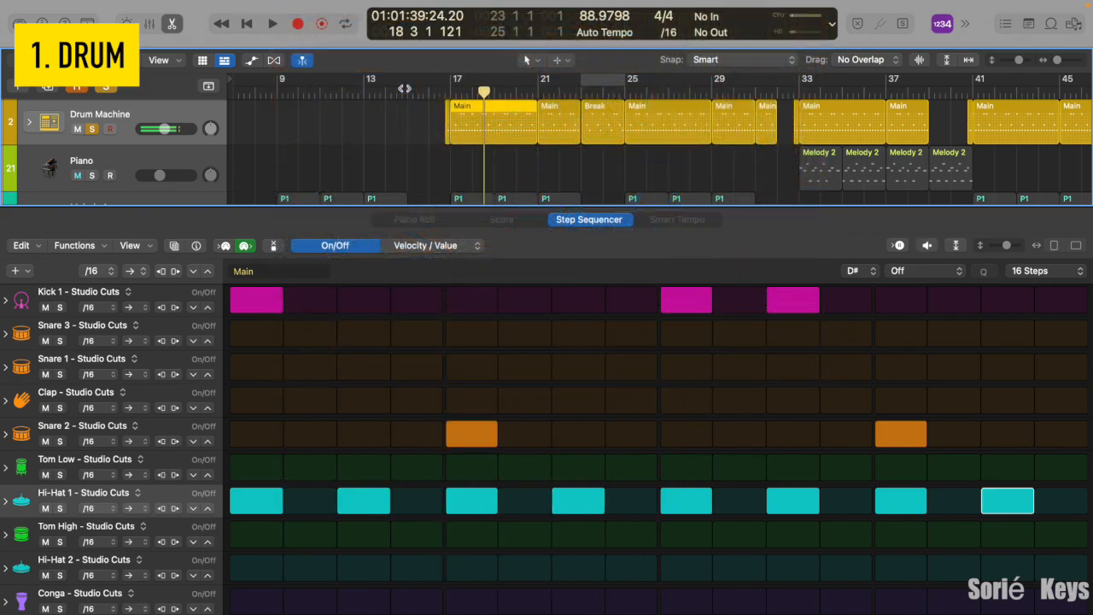
- Open the mixer, briefly play the soloed drums, and set the Master channel's level to +0 dB
click(148, 24)
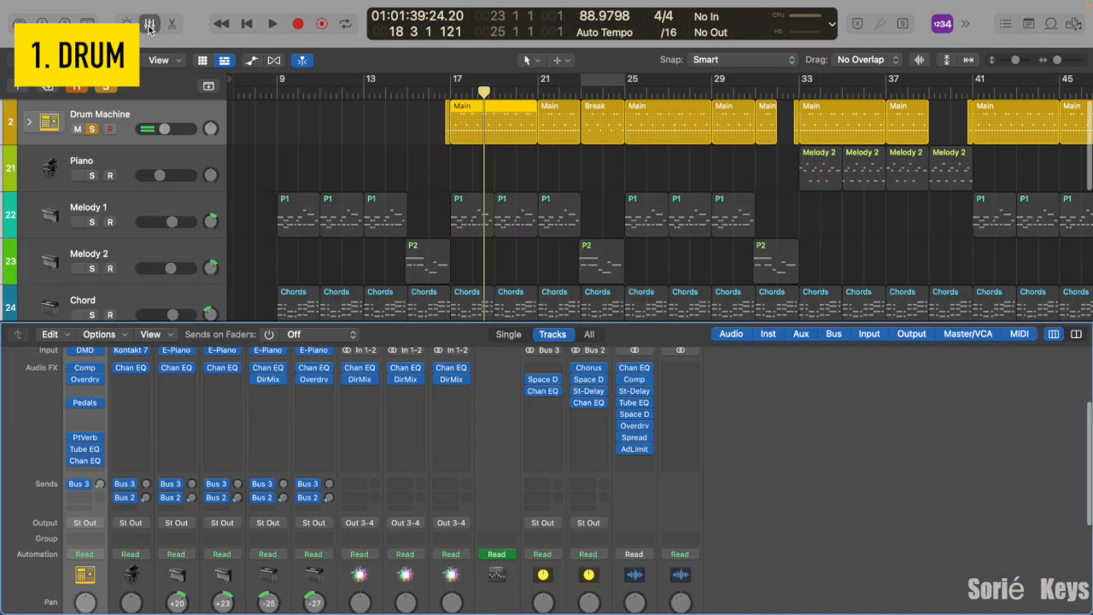
key(space)
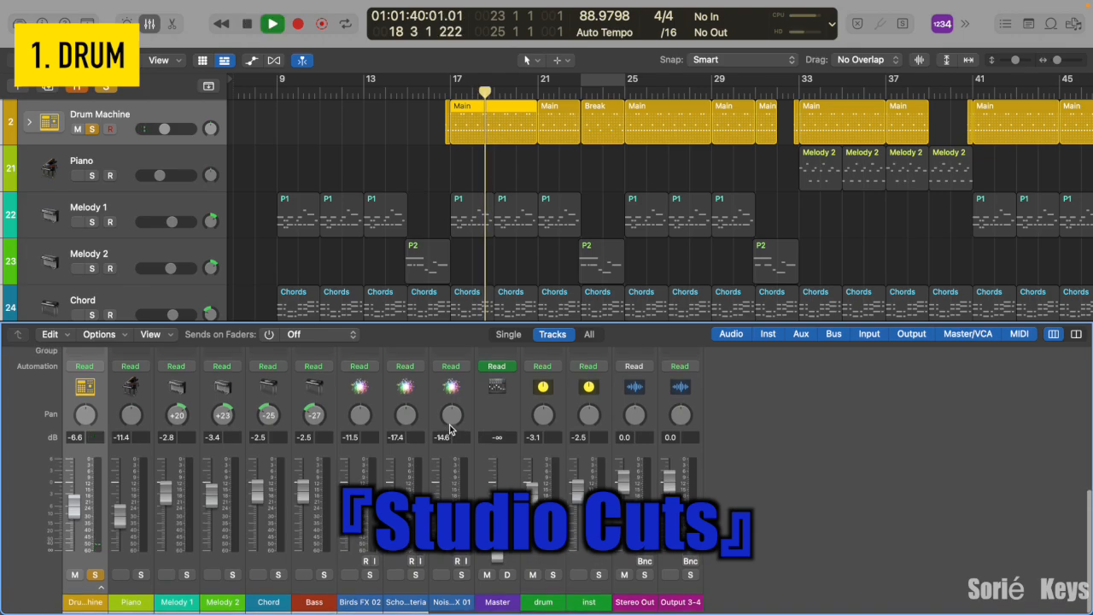
key(space)
double_click(497, 484)
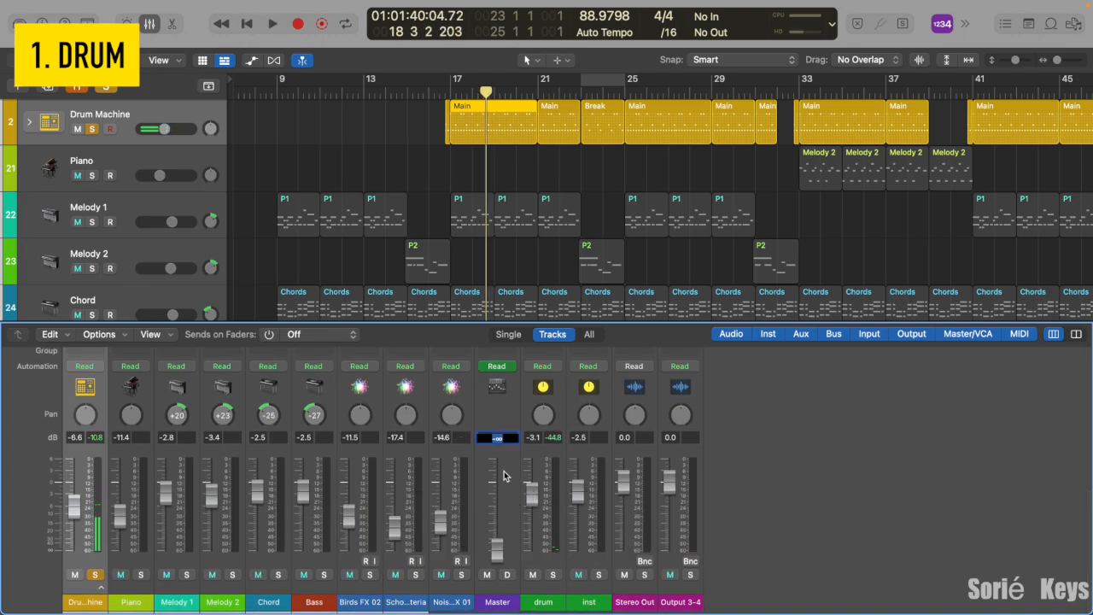
text(+0)
key(Return)
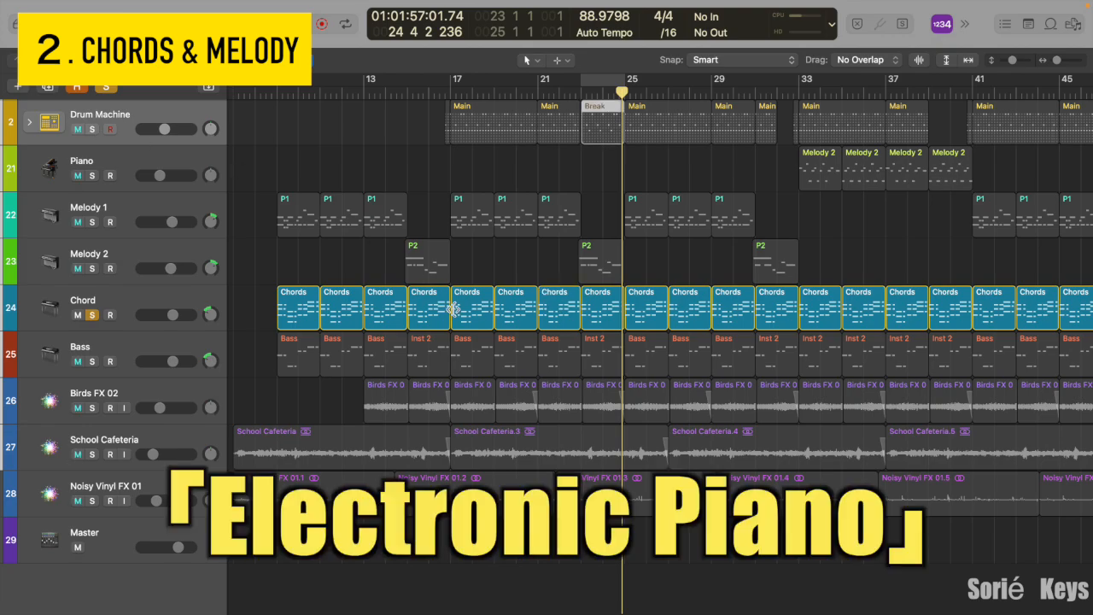
- Open the Chords region at bar 21 in the Piano Roll, play it, and select the P2 region at bar 23
double_click(555, 307)
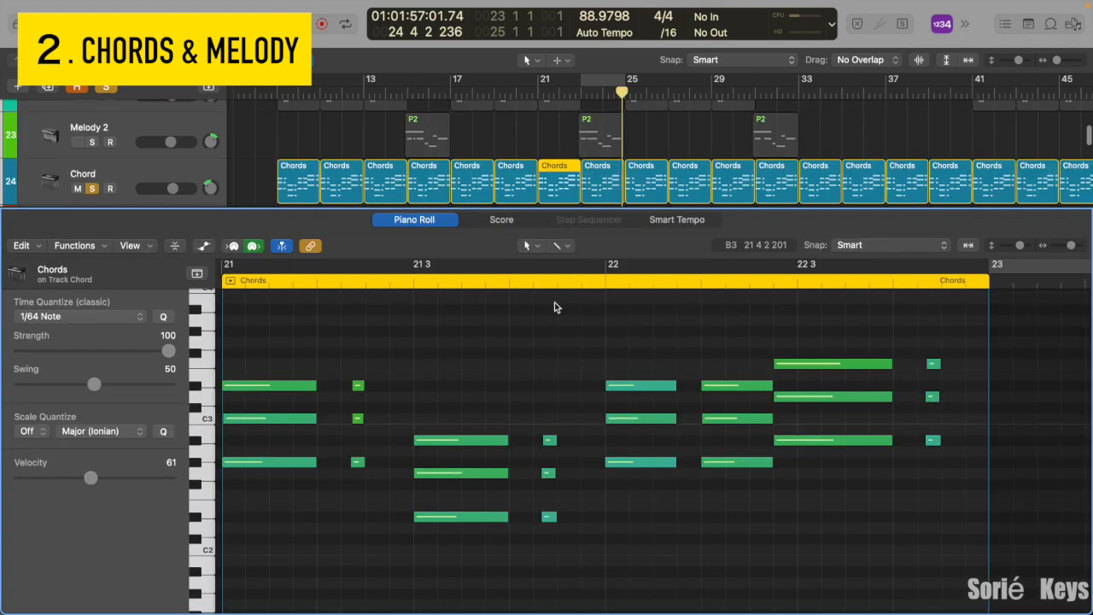
scroll(535, 323, left, 2)
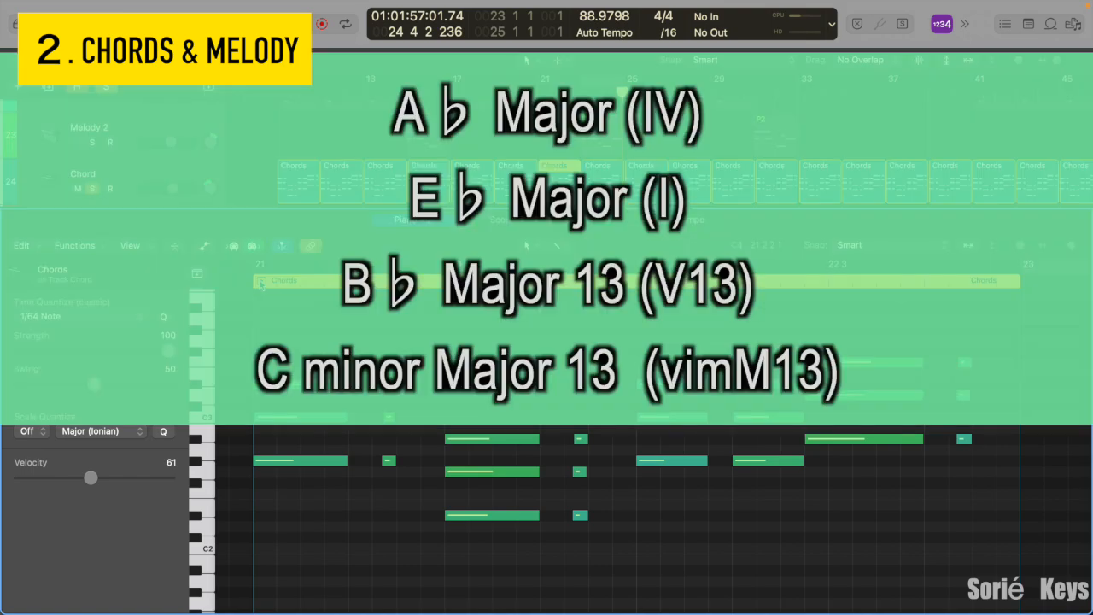
scroll(556, 309, right, 2)
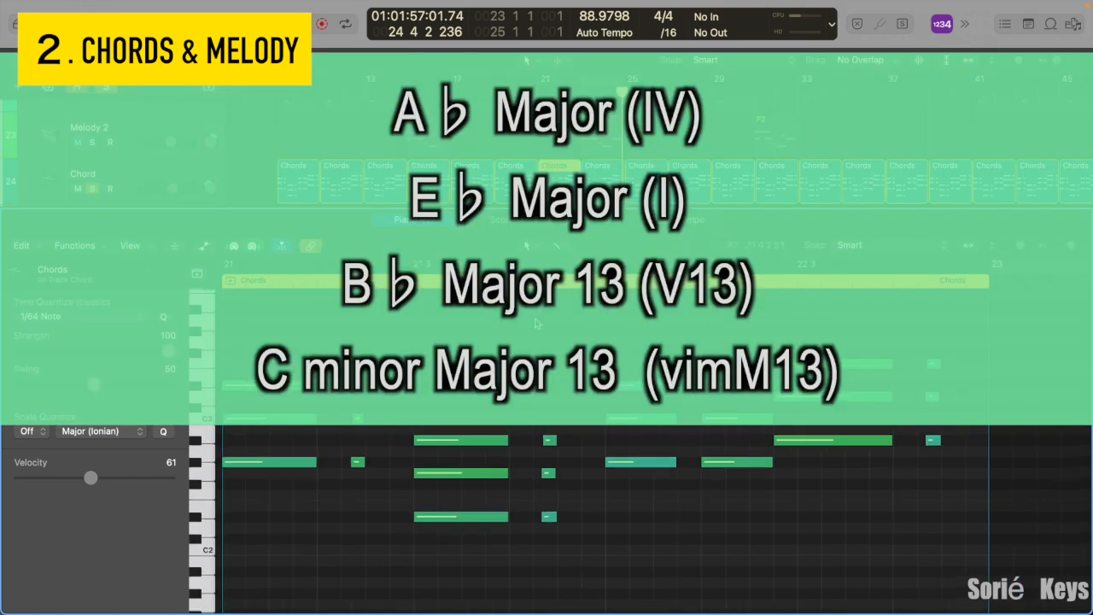
scroll(536, 323, left, 2)
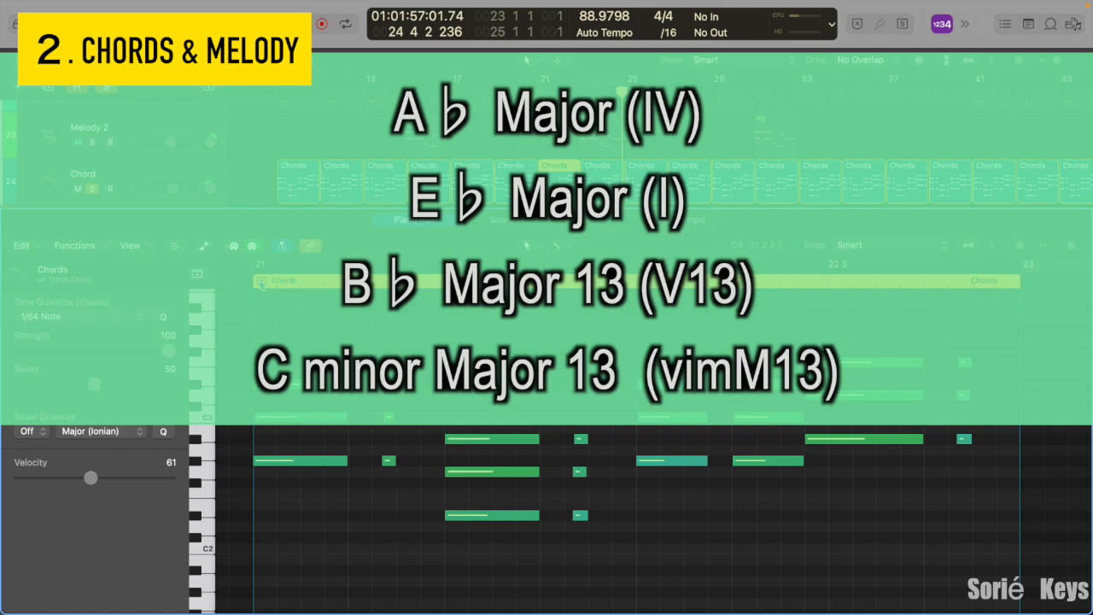
scroll(556, 309, right, 2)
scroll(535, 323, left, 2)
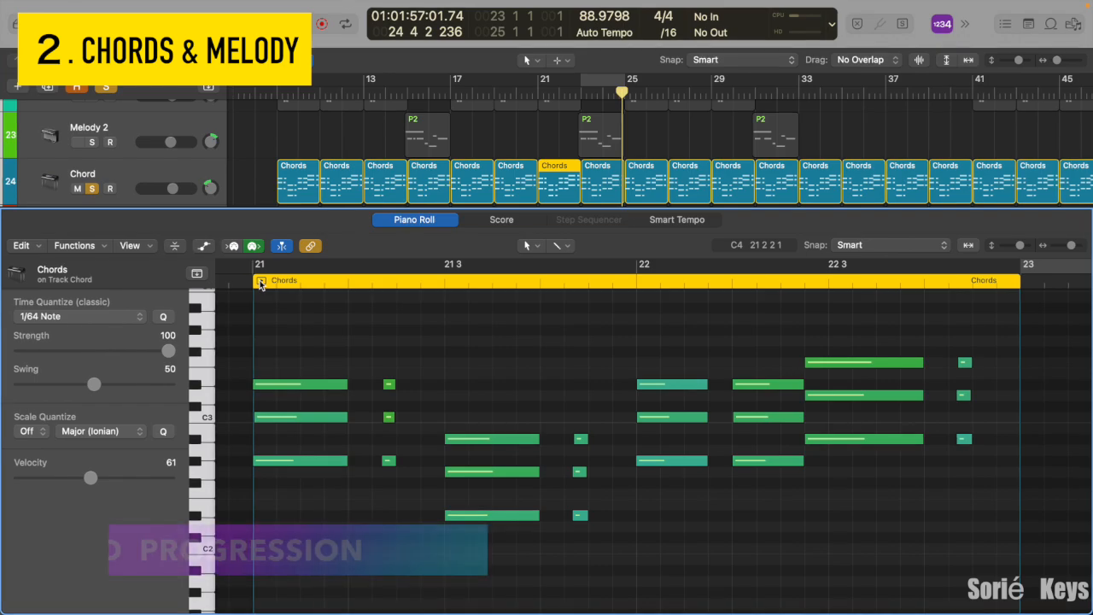
click(261, 282)
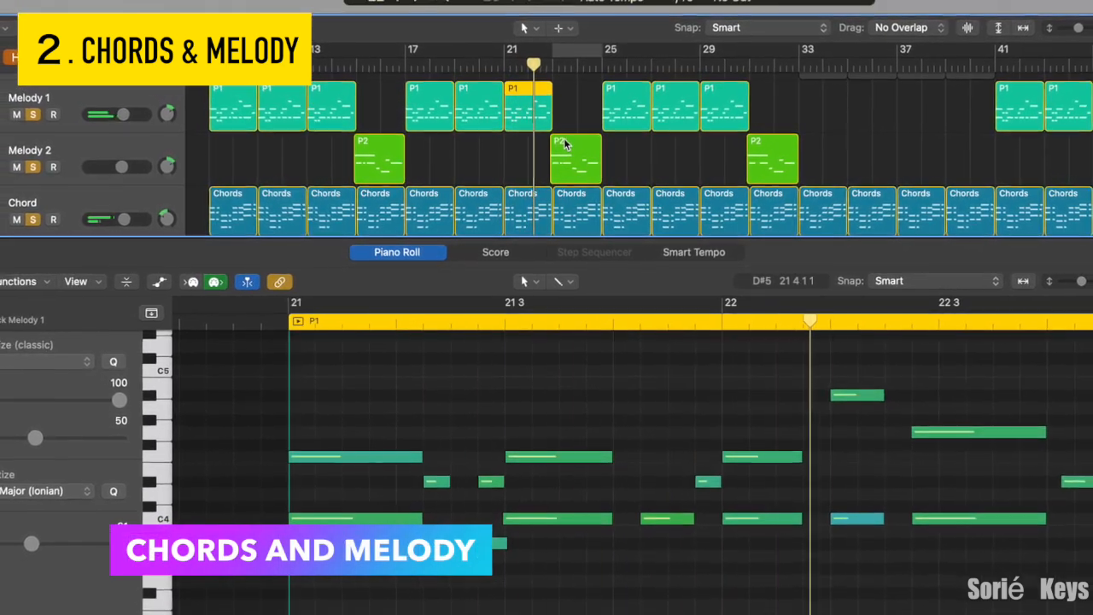
click(564, 148)
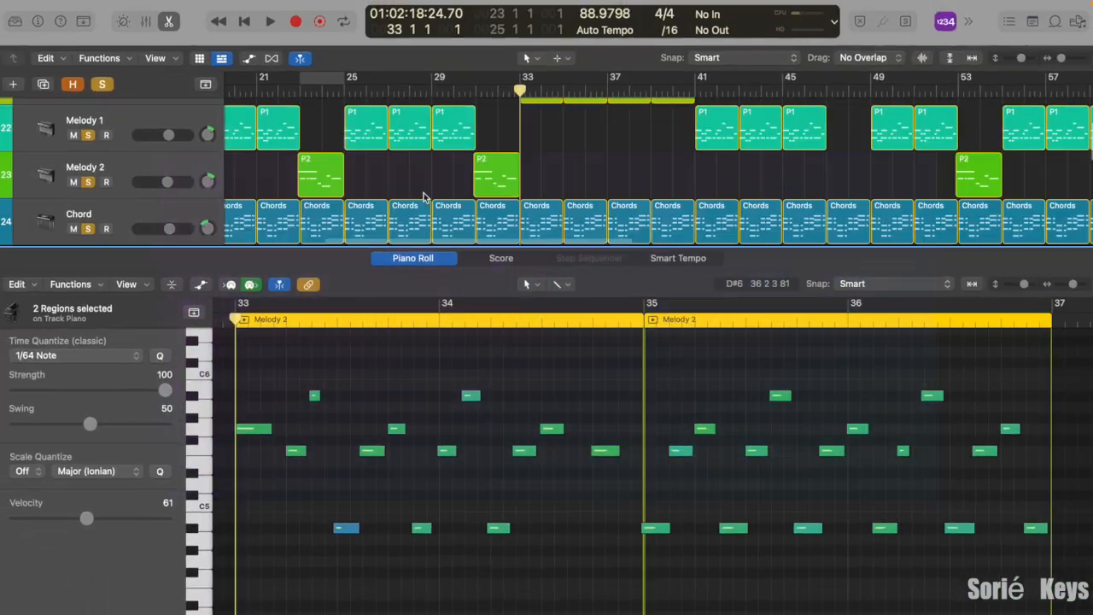
- Show the Piano track's first two Melody 2 regions from bar 33 in an enlarged Piano Roll and play them
scroll(422, 196, down, 2)
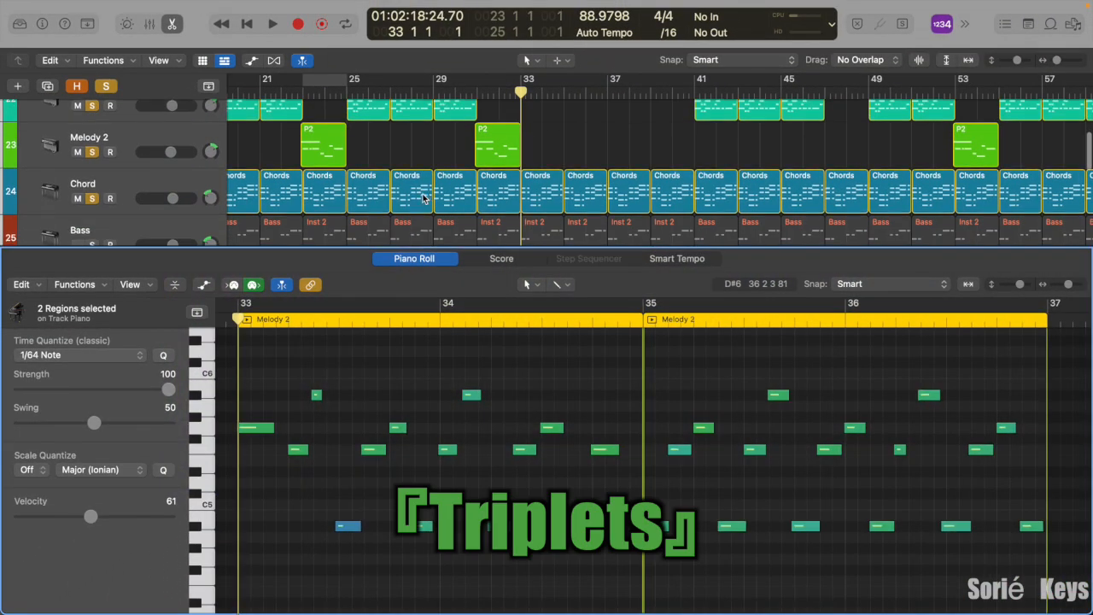
scroll(277, 177, up, 3)
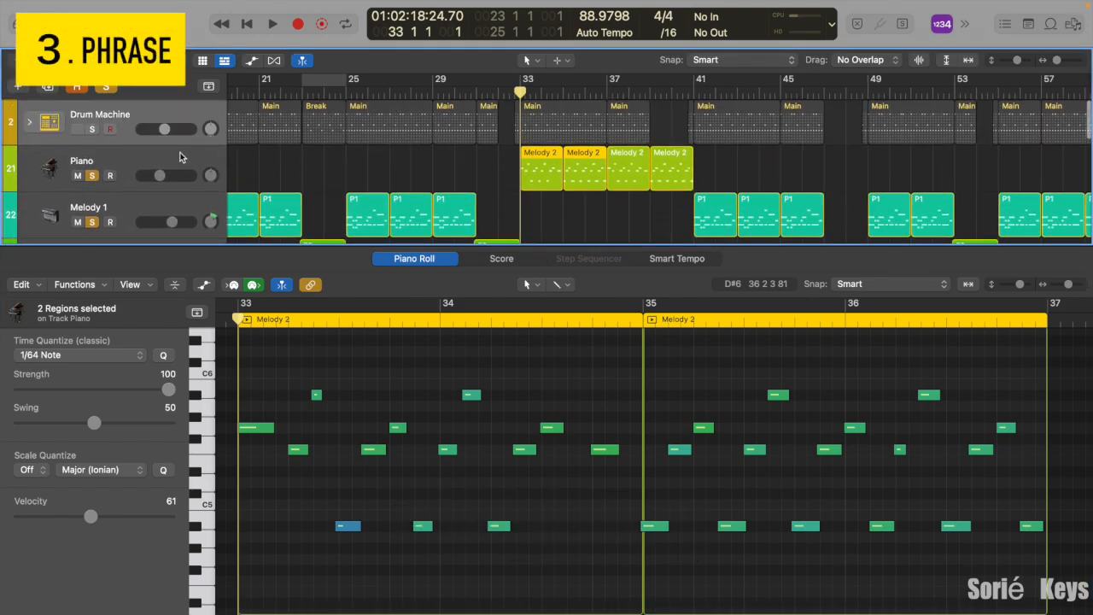
click(181, 157)
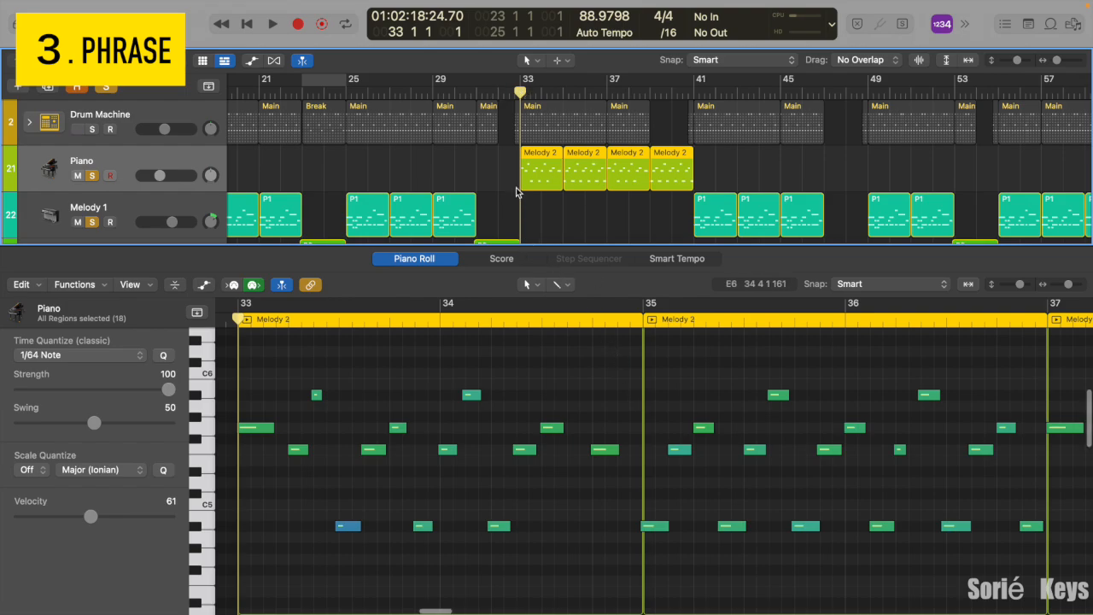
drag(510, 170, 575, 170)
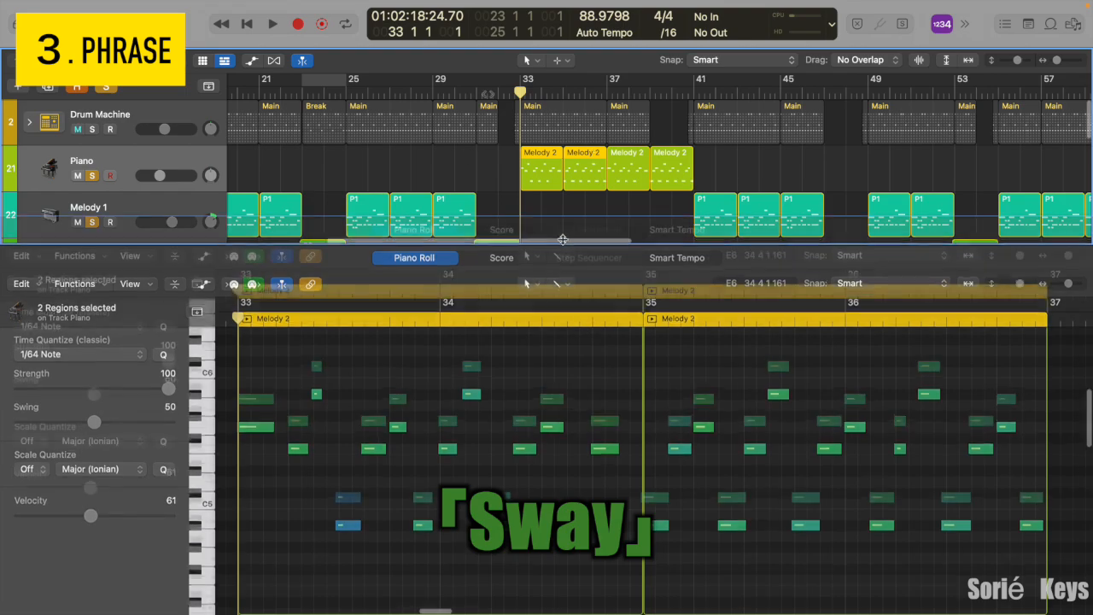
drag(563, 246, 563, 217)
key(space)
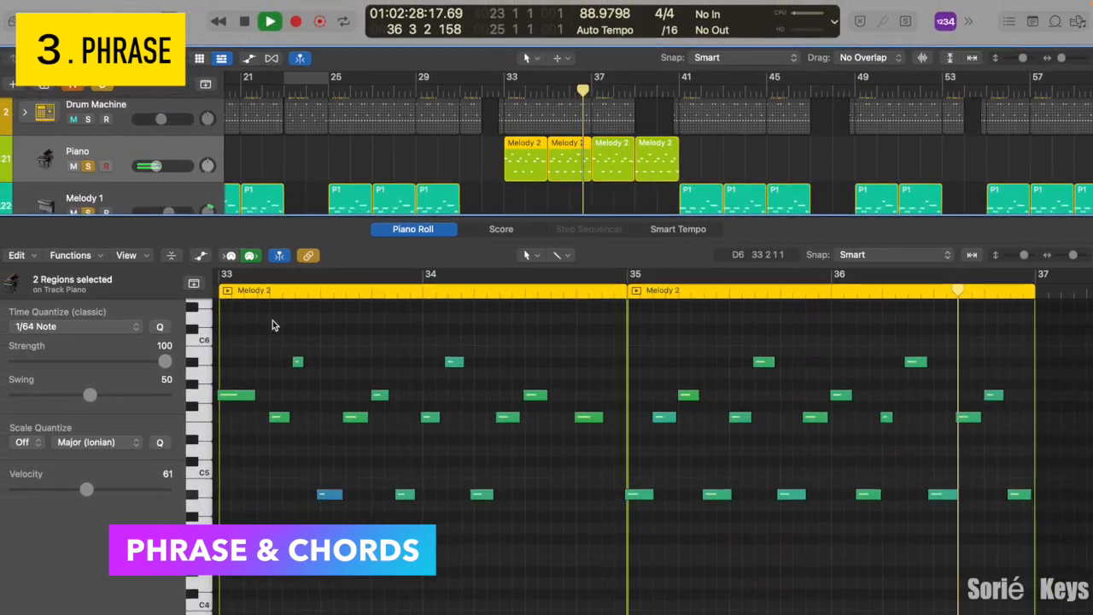
key(space)
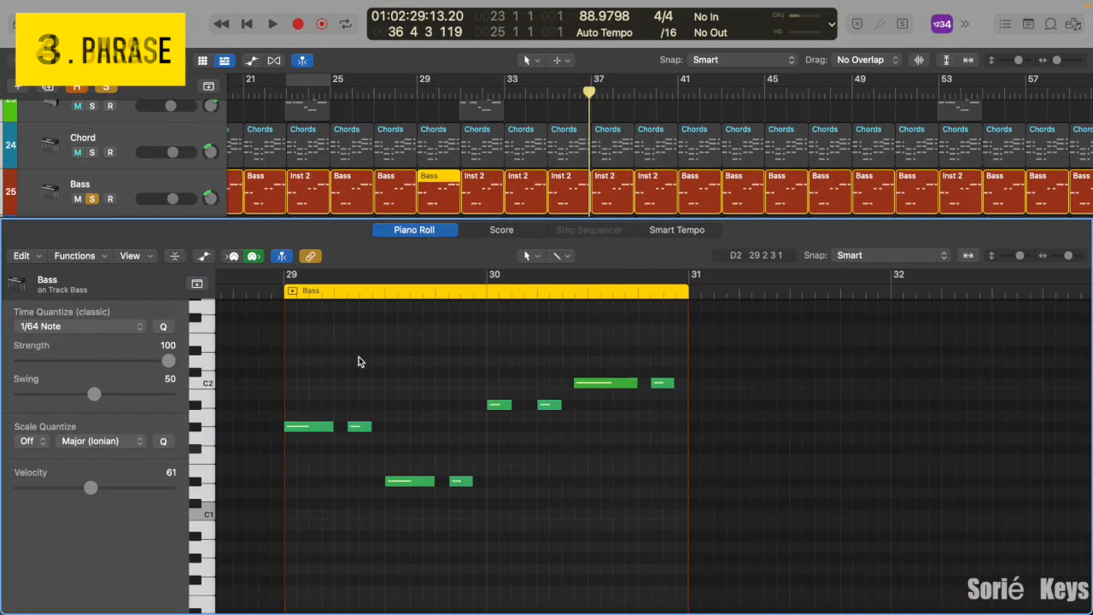
- Play the Bass region at bar 29 and alternate the Piano Roll between it and the Chords region to compare their notes
click(293, 292)
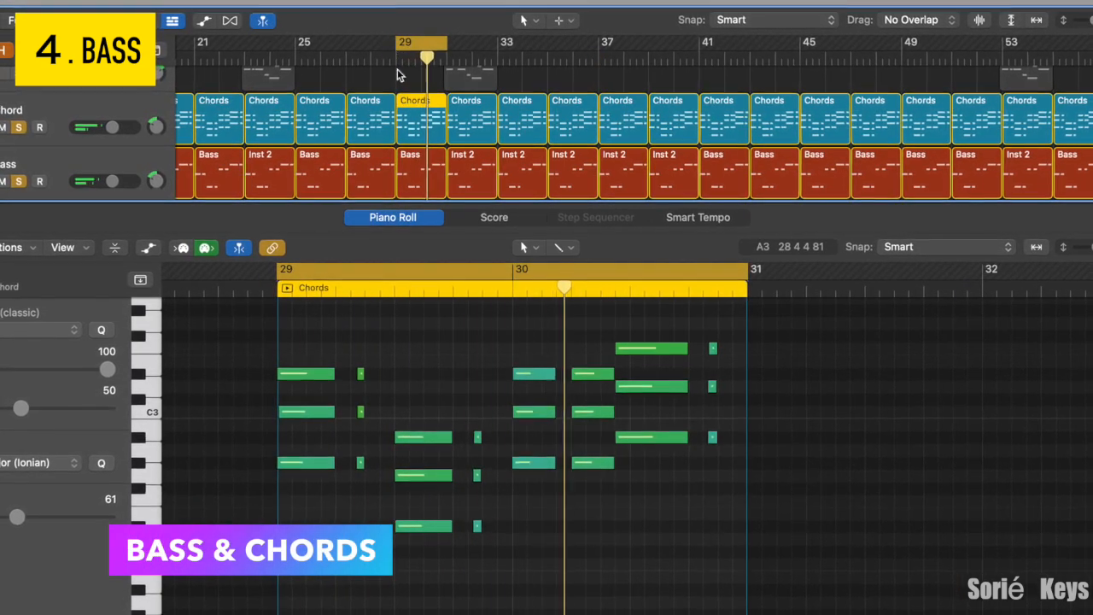
click(420, 182)
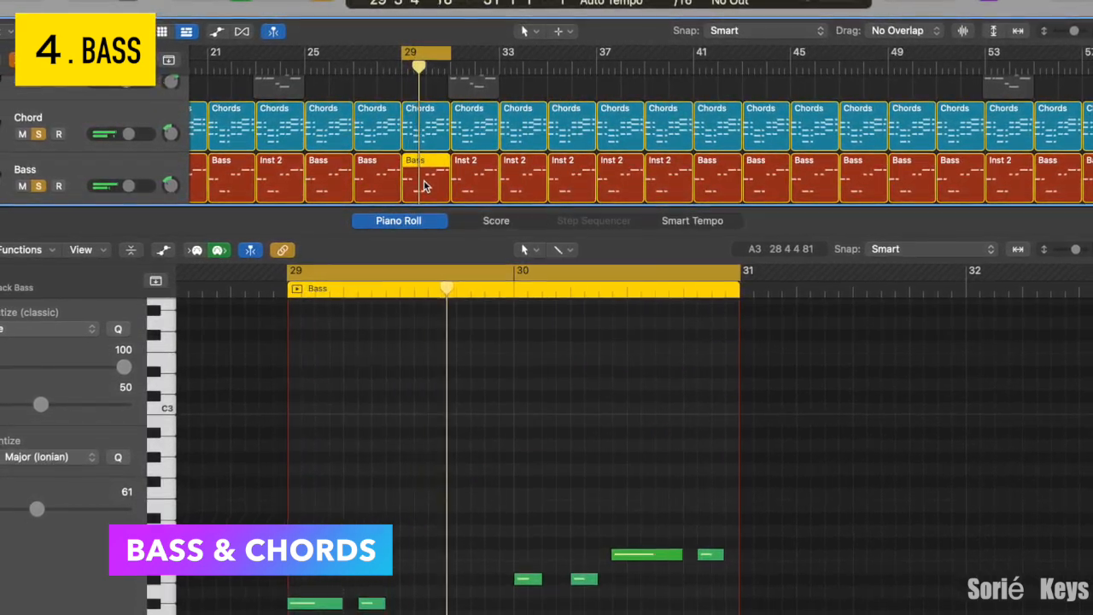
click(429, 121)
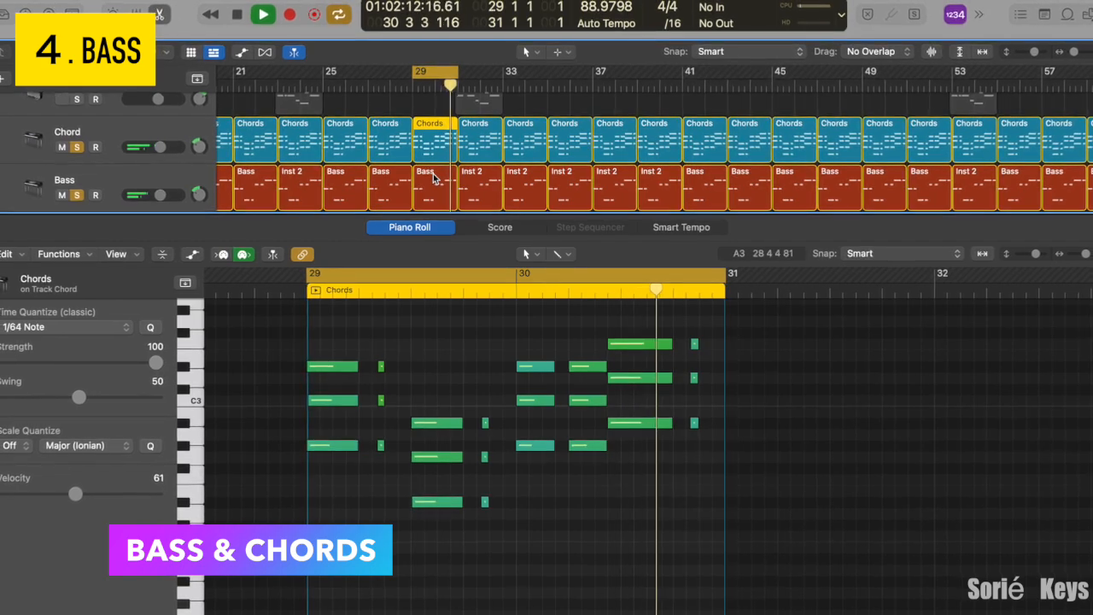
click(432, 177)
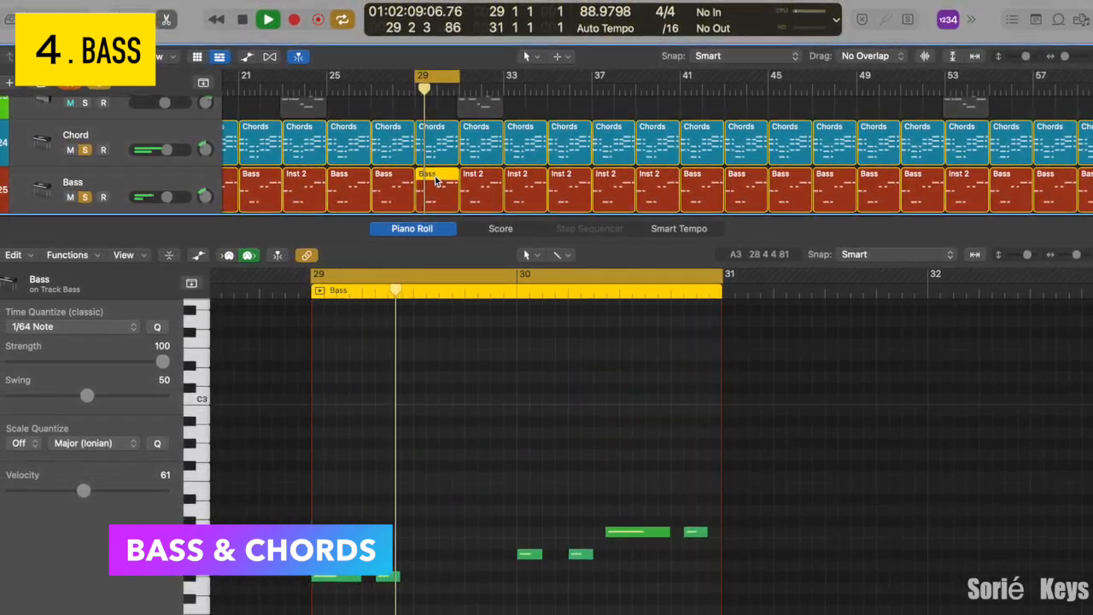